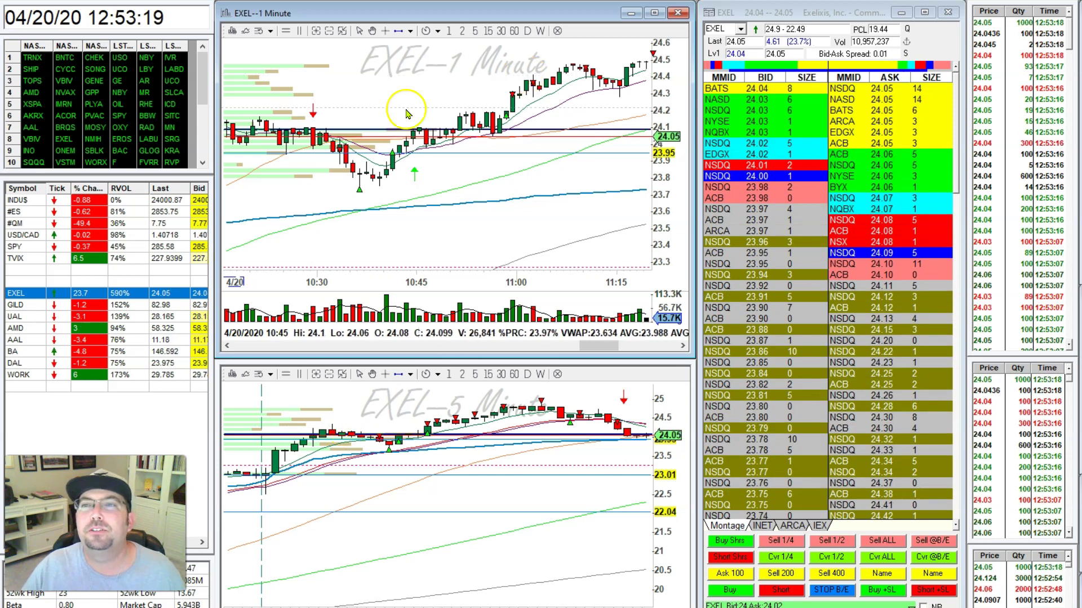
- Scroll the EXEL 1-minute chart slightly and select it in preparation for its options menu
{"action": "scroll", "coordinate": [332, 179], "scroll_direction": "down", "scroll_amount": 2}
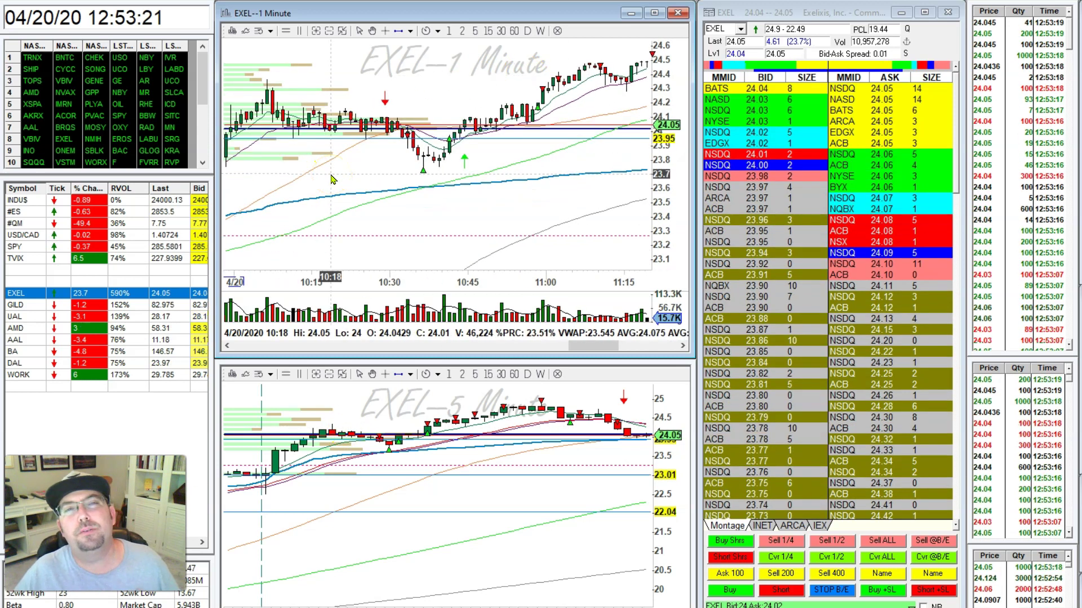
{"action": "left_click", "coordinate": [337, 177]}
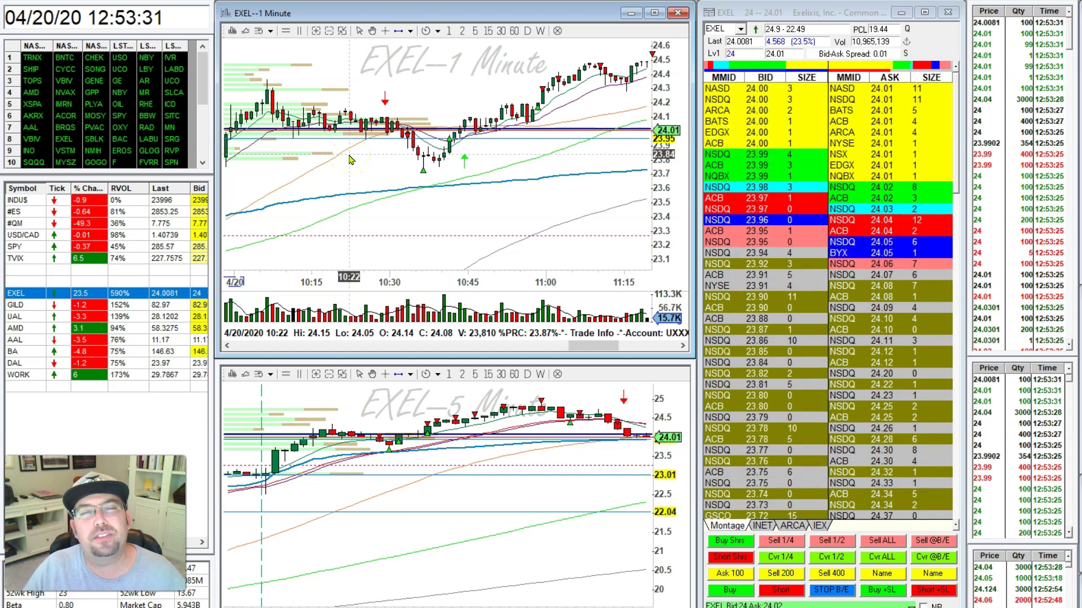
{"action": "left_click", "coordinate": [344, 173]}
- Open Study Config for the 1-minute chart and move it higher over the chart
{"action": "right_click", "coordinate": [343, 174]}
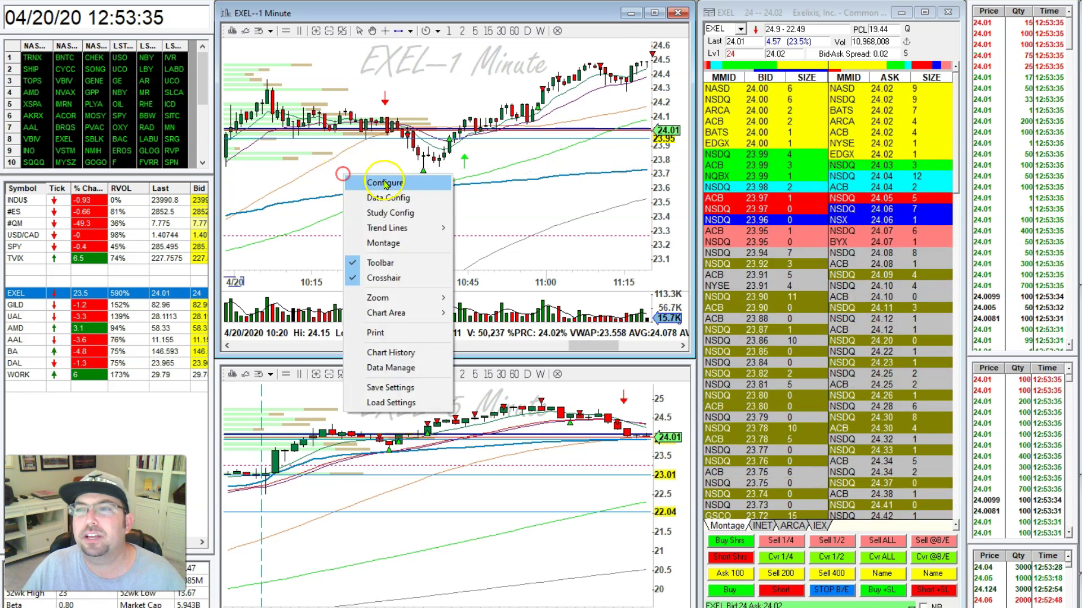
{"action": "left_click", "coordinate": [388, 213]}
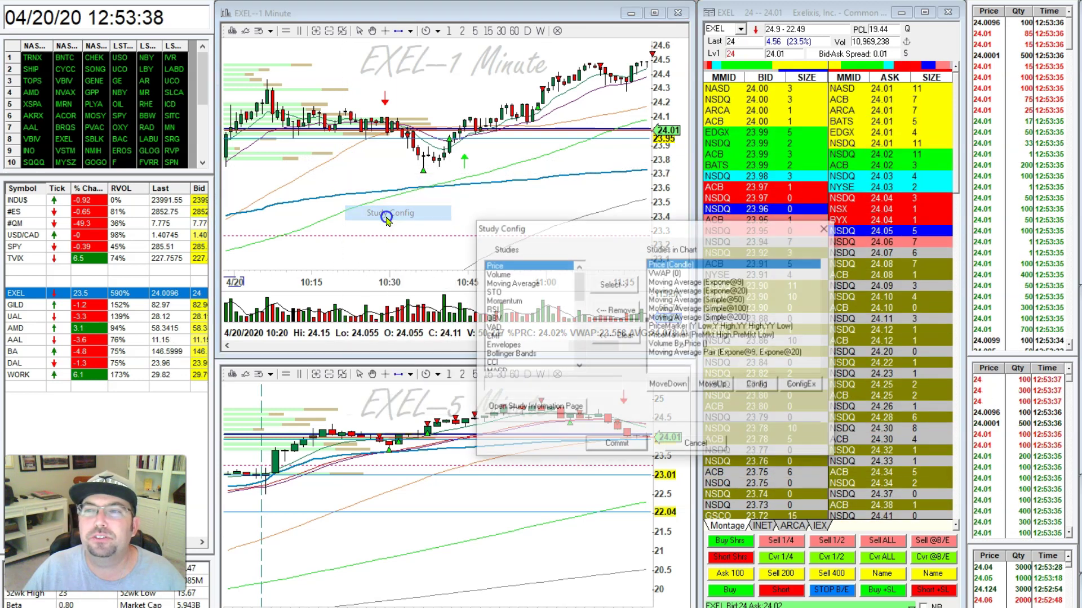
{"action": "left_click_drag", "start_coordinate": [549, 238], "coordinate": [427, 190]}
{"action": "scroll", "coordinate": [411, 270], "scroll_direction": "down", "scroll_amount": 10}
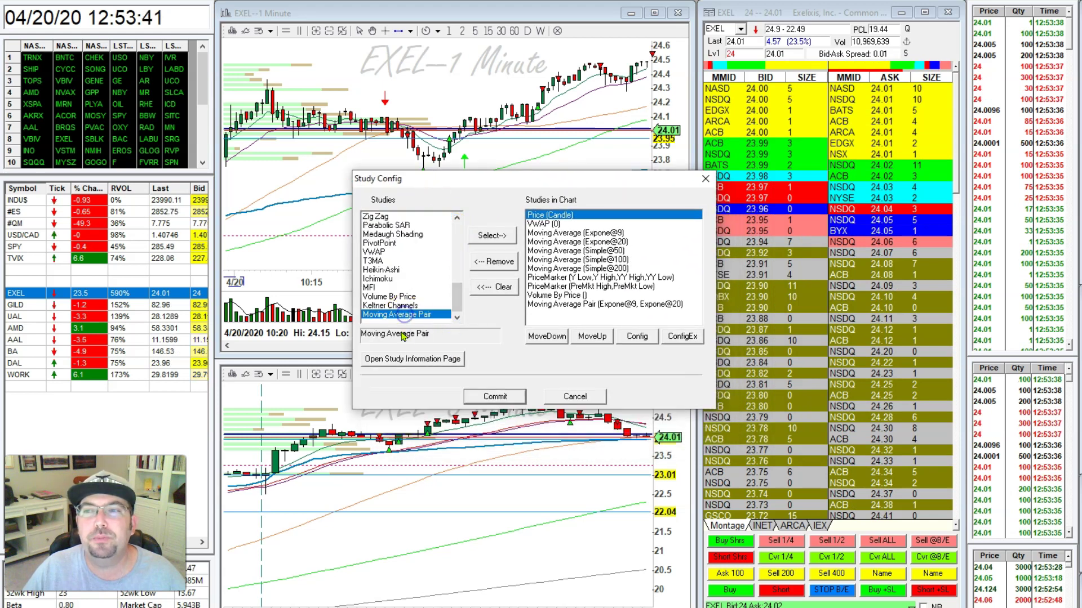
{"action": "left_click", "coordinate": [391, 354]}
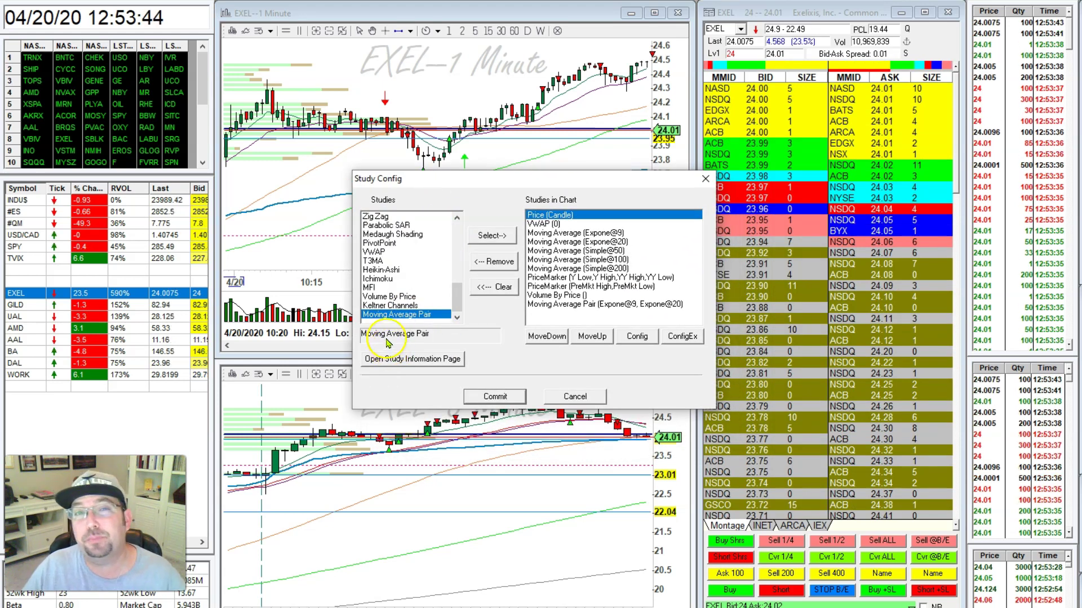
- Review the Moving Average Pair's EMA 9/20 settings, then close them without changes
{"action": "double_click", "coordinate": [573, 307]}
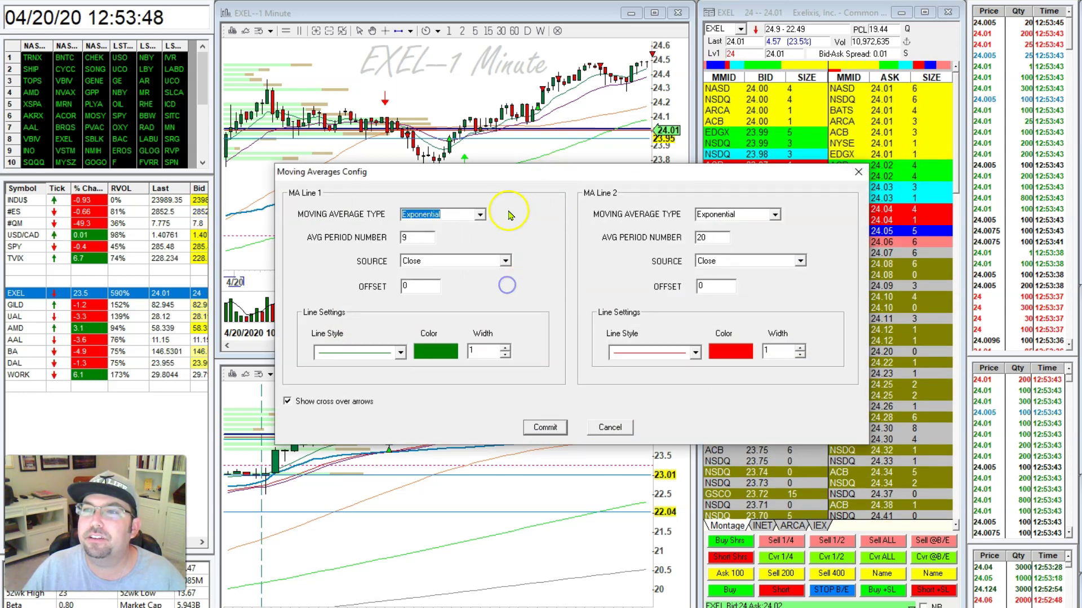
{"action": "left_click_drag", "start_coordinate": [546, 177], "coordinate": [533, 380]}
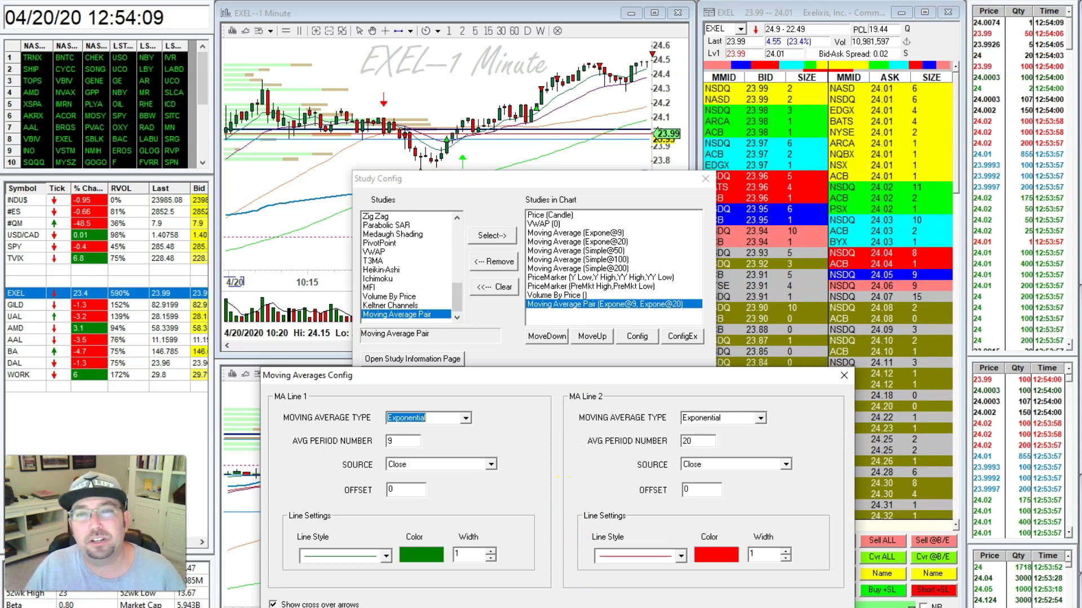
{"action": "key", "text": "Escape"}
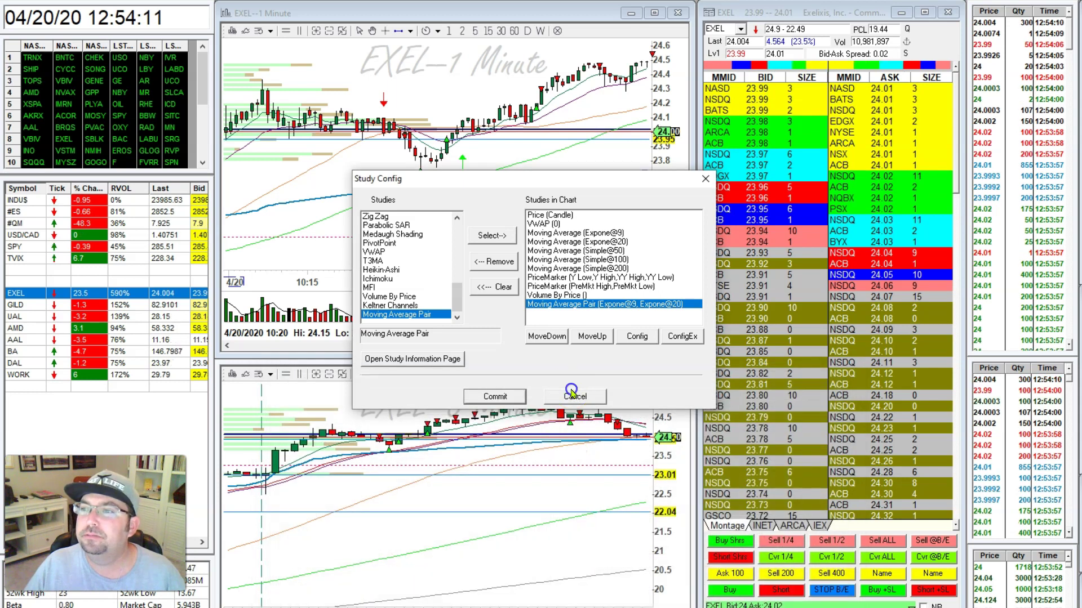
- Cancel Study Config and zoom the 1-minute chart with the mouse wheel
{"action": "left_click", "coordinate": [572, 393]}
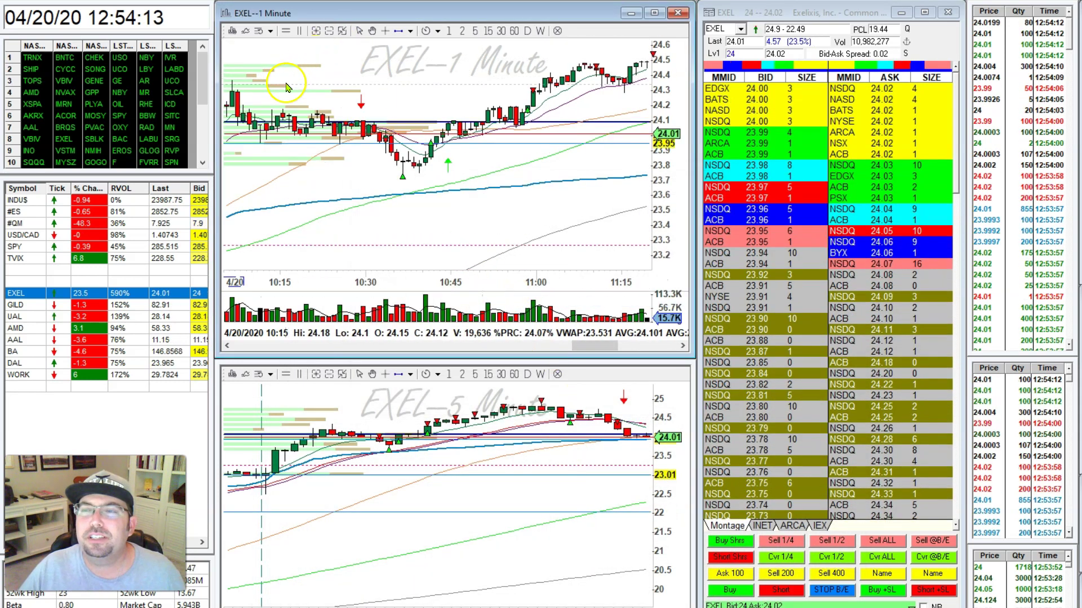
{"action": "scroll", "coordinate": [293, 152], "scroll_direction": "down", "scroll_amount": 1}
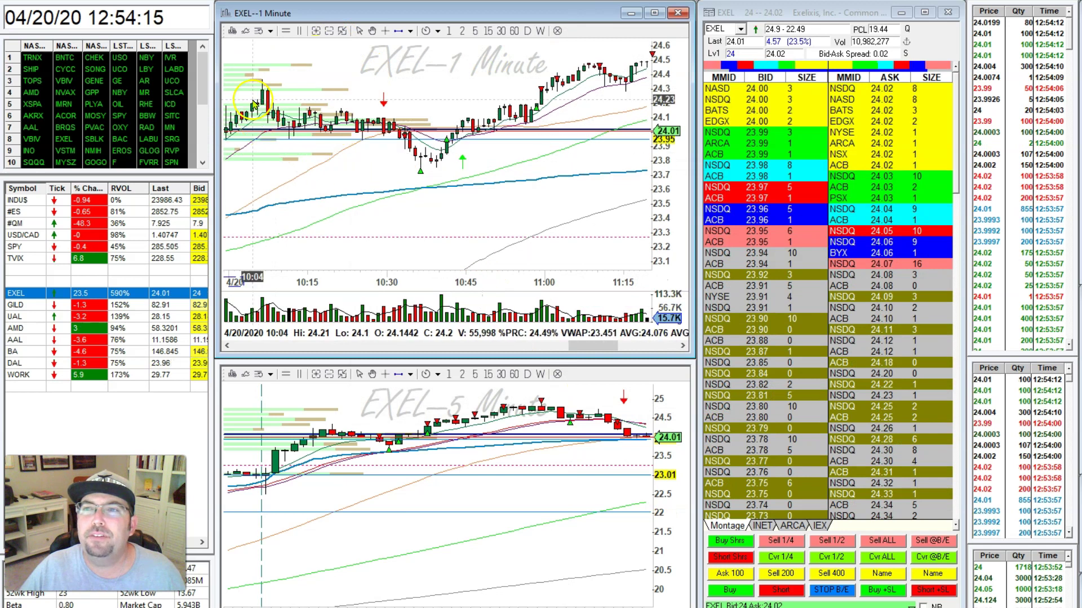
{"action": "scroll", "coordinate": [254, 104], "scroll_direction": "down", "scroll_amount": 3}
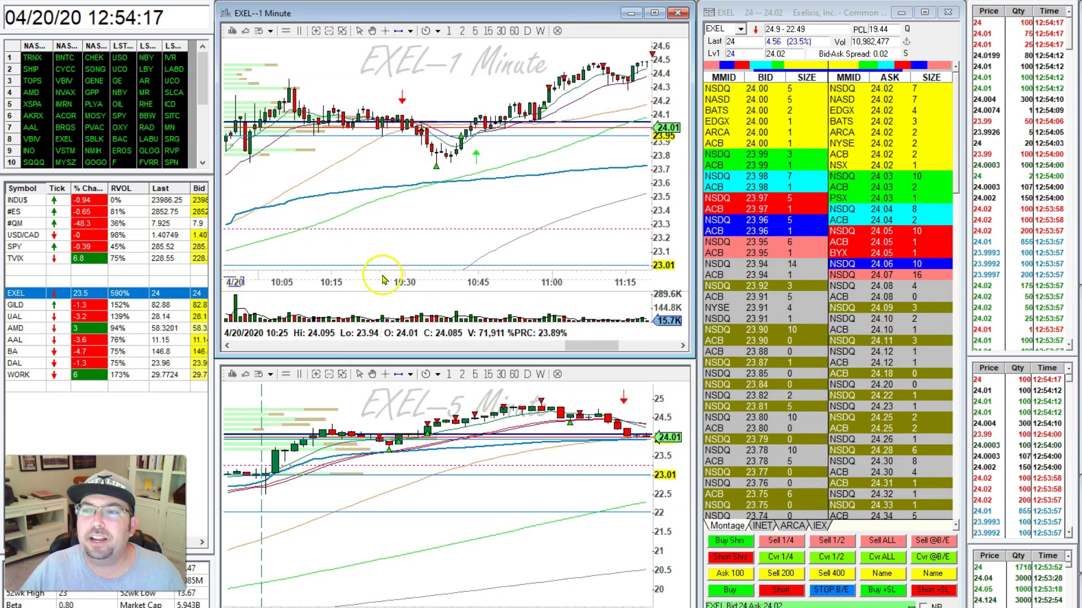
{"action": "scroll", "coordinate": [295, 198], "scroll_direction": "down", "scroll_amount": 3}
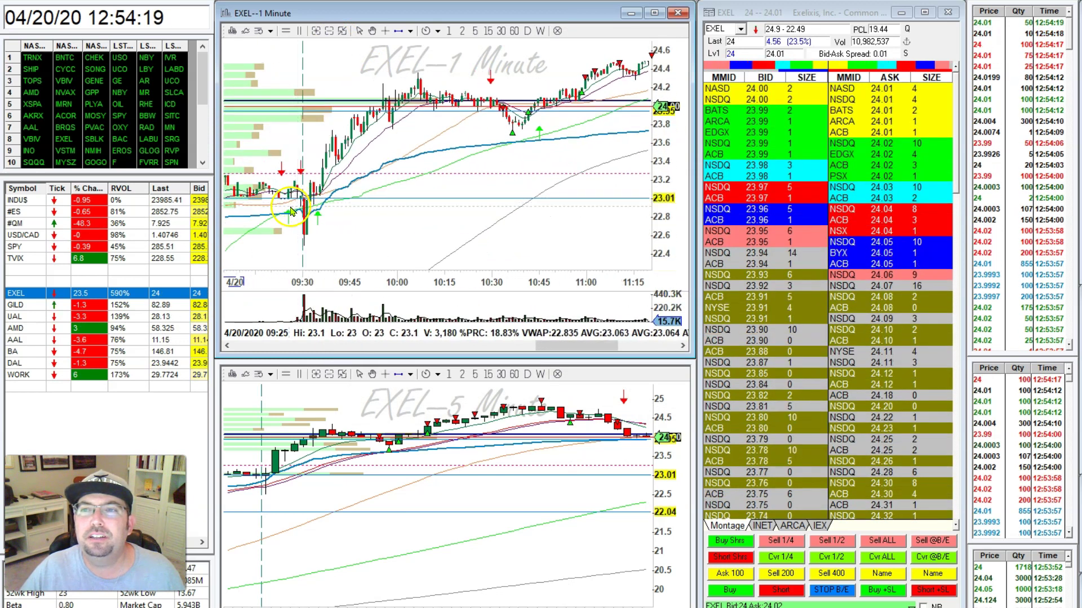
{"action": "scroll", "coordinate": [290, 212], "scroll_direction": "down", "scroll_amount": 1}
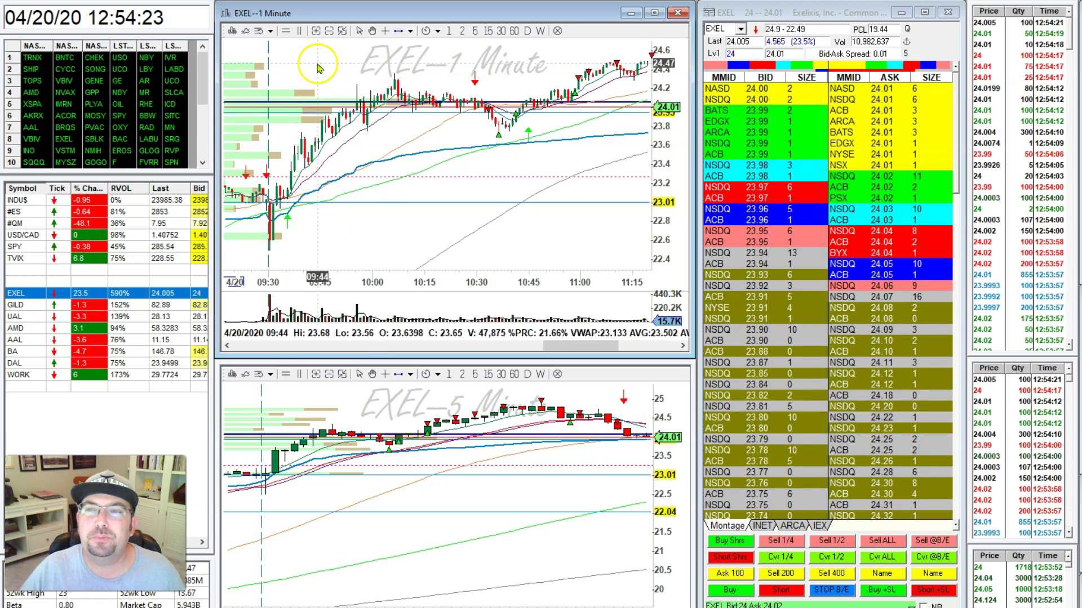
{"action": "left_click", "coordinate": [289, 178]}
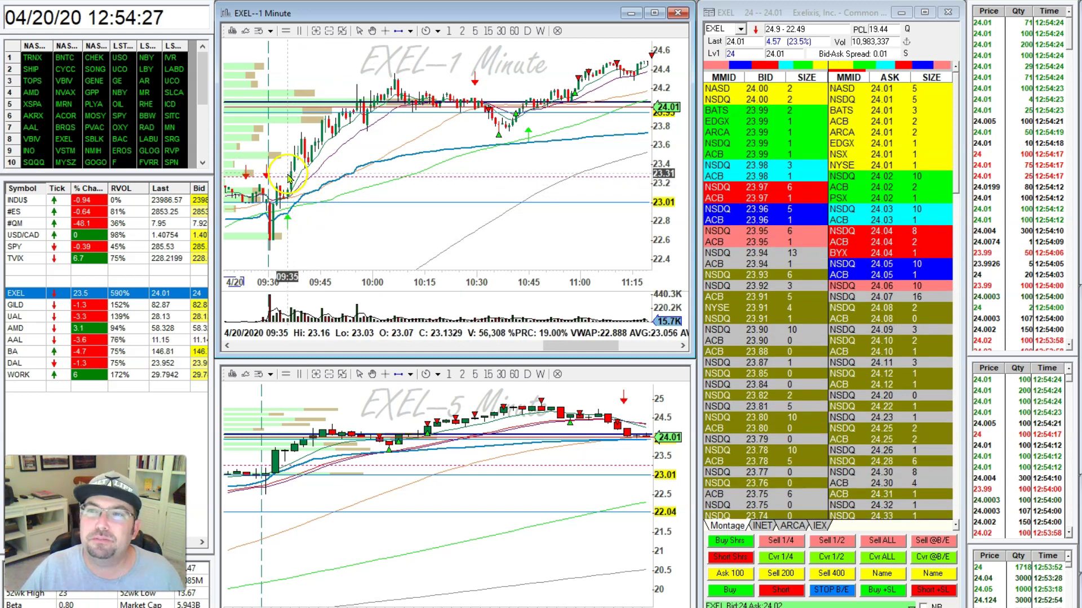
- Pan toward later candles and stretch the 1-minute chart to widen the EMA crossovers
{"action": "left_click_drag", "start_coordinate": [338, 119], "coordinate": [312, 176]}
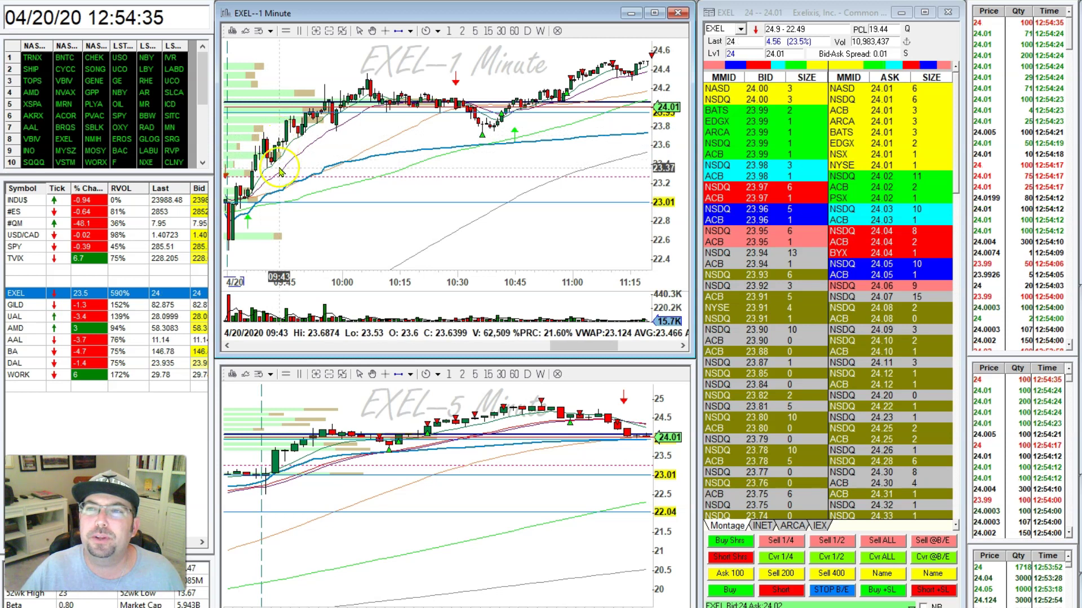
{"action": "scroll", "coordinate": [299, 180], "scroll_direction": "down", "scroll_amount": 2}
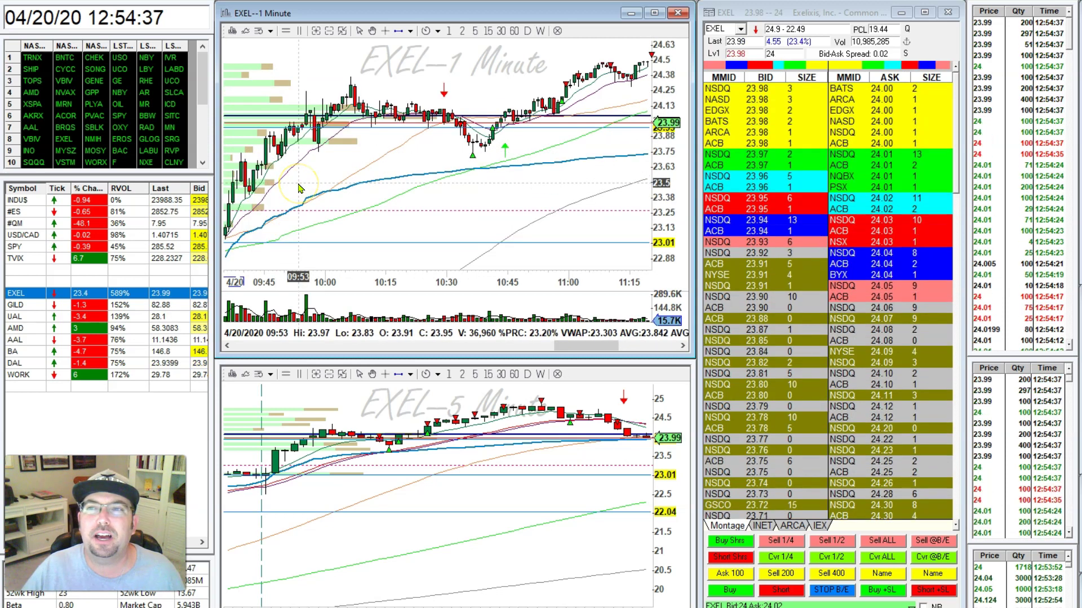
{"action": "scroll", "coordinate": [296, 160], "scroll_direction": "down", "scroll_amount": 1}
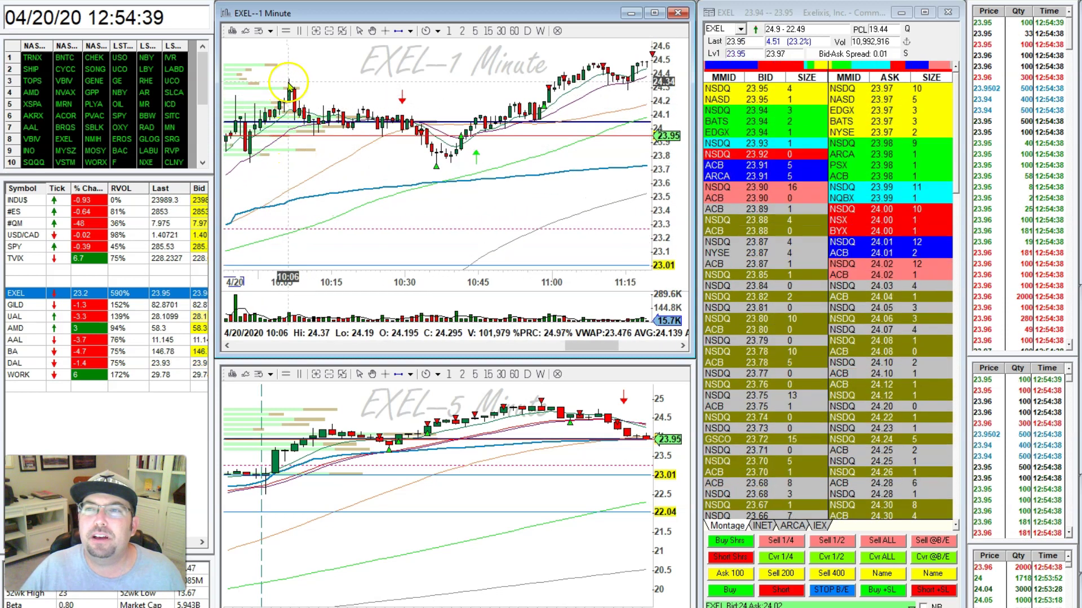
{"action": "scroll", "coordinate": [360, 116], "scroll_direction": "down", "scroll_amount": 1}
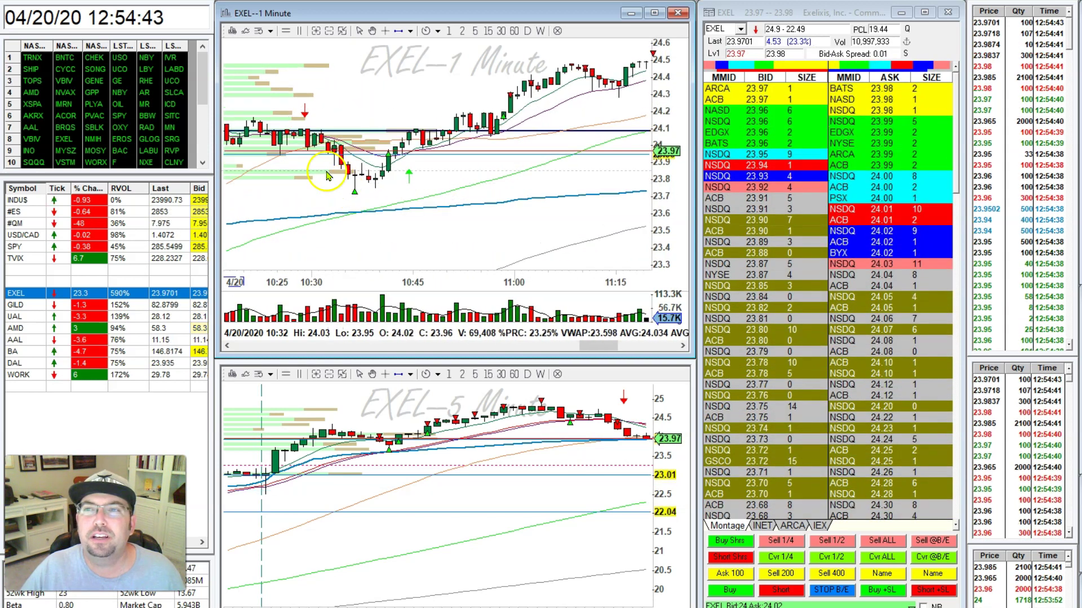
{"action": "scroll", "coordinate": [282, 169], "scroll_direction": "up", "scroll_amount": 1}
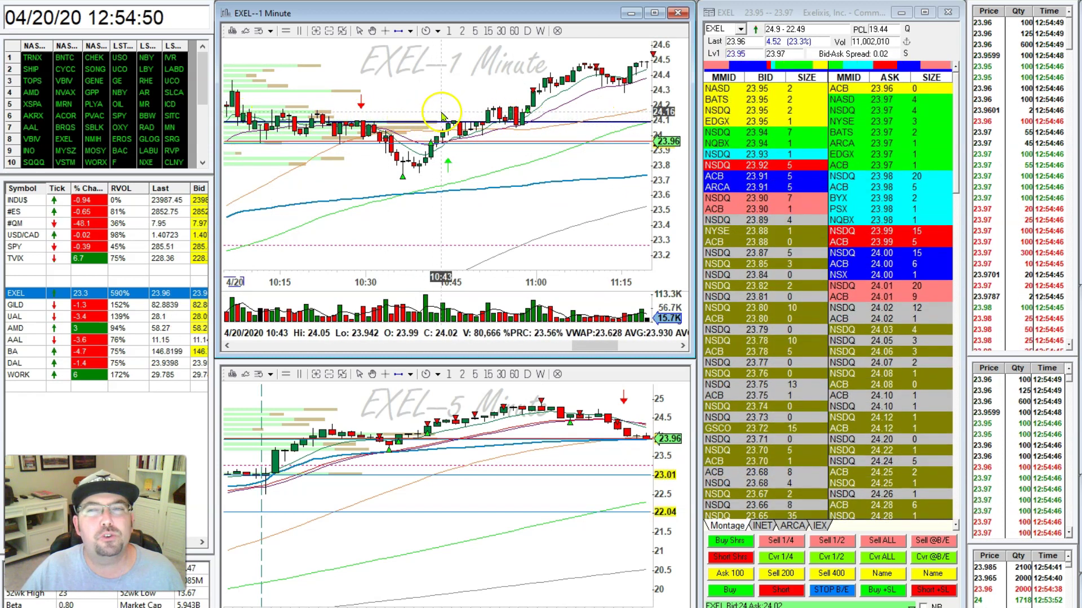
{"action": "scroll", "coordinate": [280, 118], "scroll_direction": "down", "scroll_amount": 1}
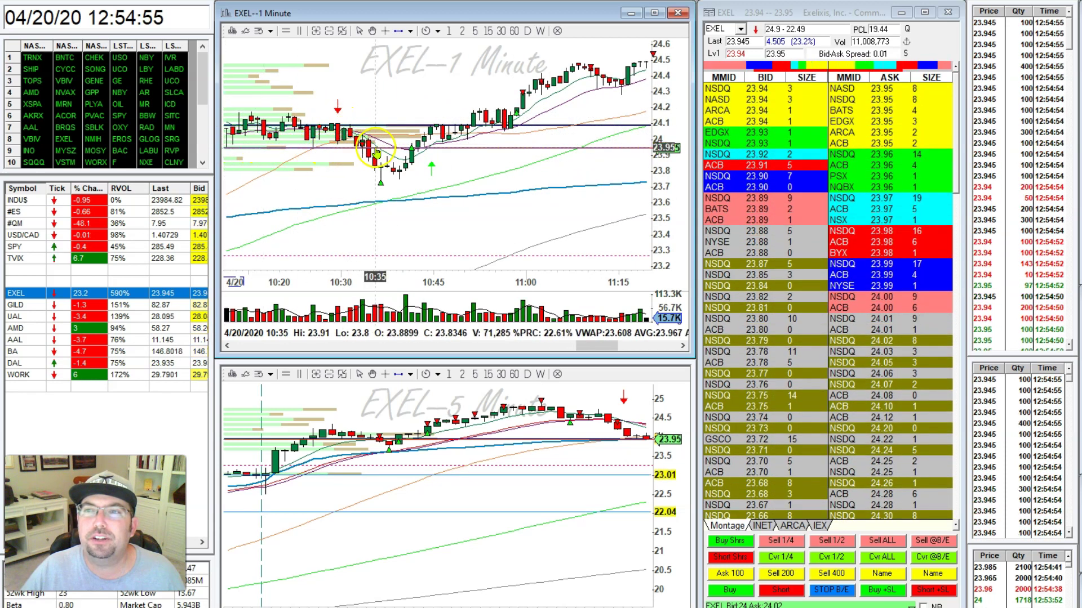
{"action": "left_click_drag", "start_coordinate": [276, 277], "coordinate": [298, 219]}
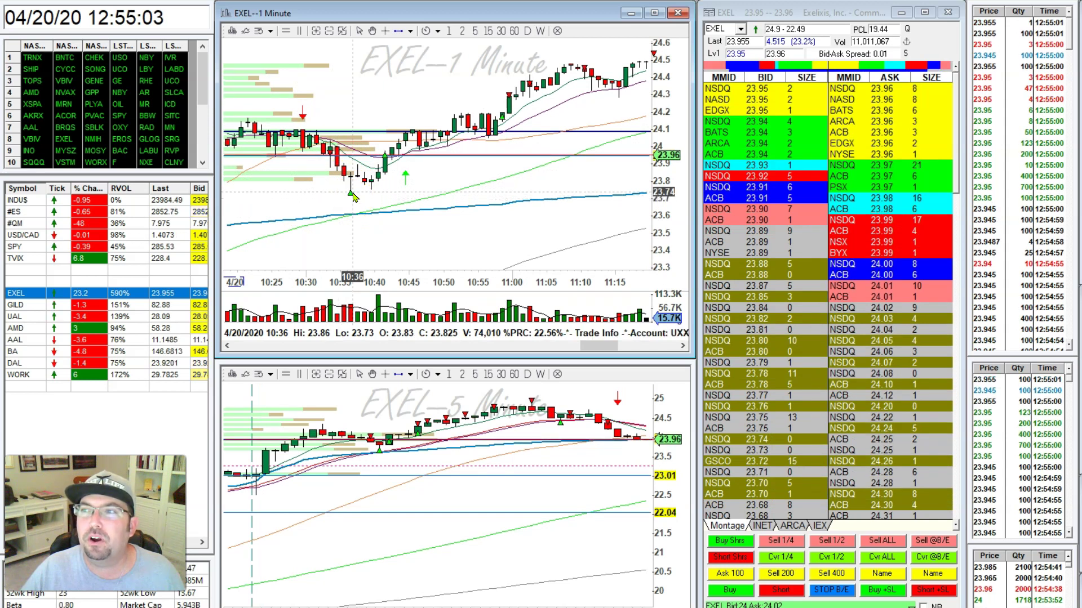
{"action": "left_click", "coordinate": [358, 242]}
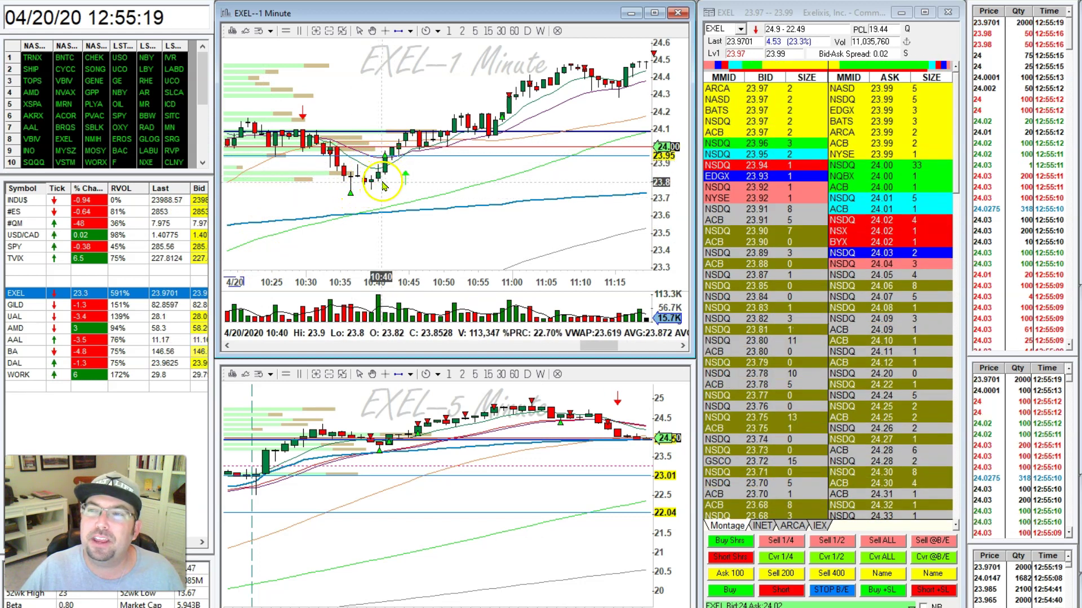
- Advance the 1-minute chart to its most recent candles around 11:45, compressing it with the wheel
{"action": "left_click", "coordinate": [682, 345]}
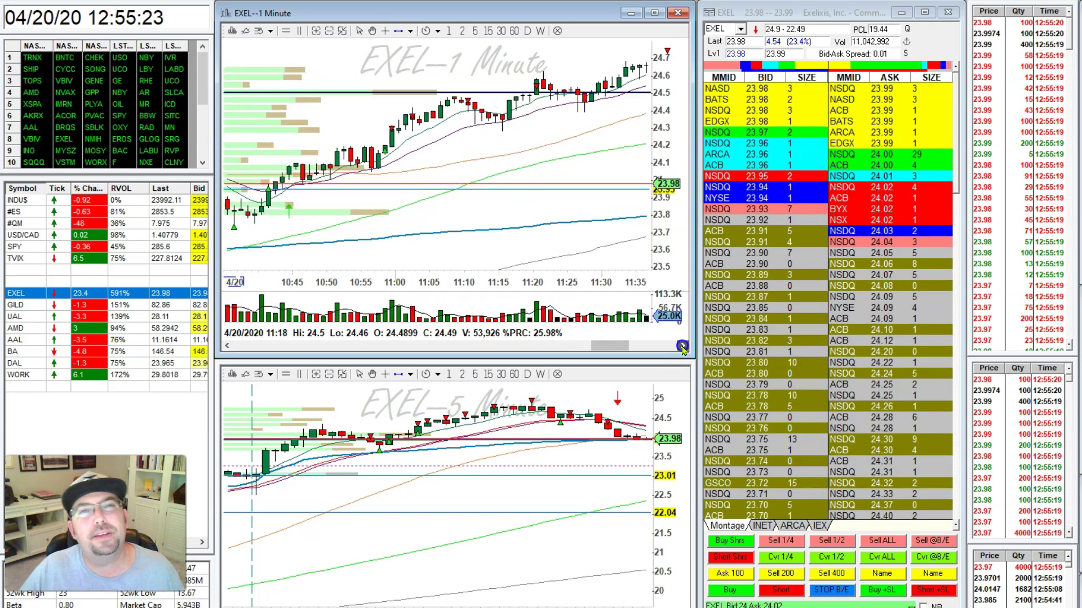
{"action": "scroll", "coordinate": [551, 188], "scroll_direction": "down", "scroll_amount": 3}
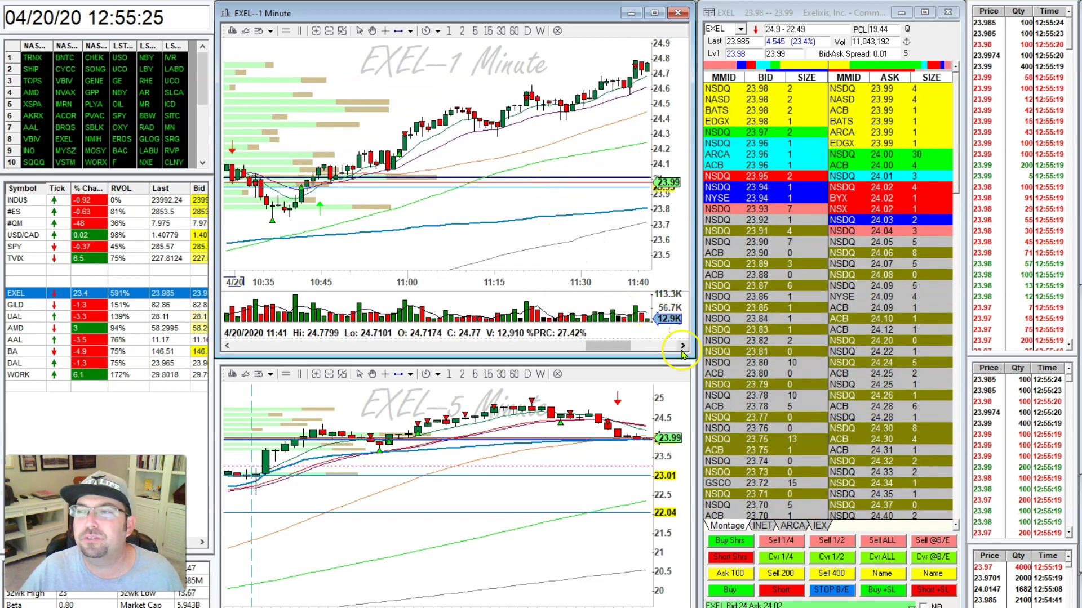
{"action": "left_click", "coordinate": [682, 345]}
{"action": "scroll", "coordinate": [412, 167], "scroll_direction": "down", "scroll_amount": 1}
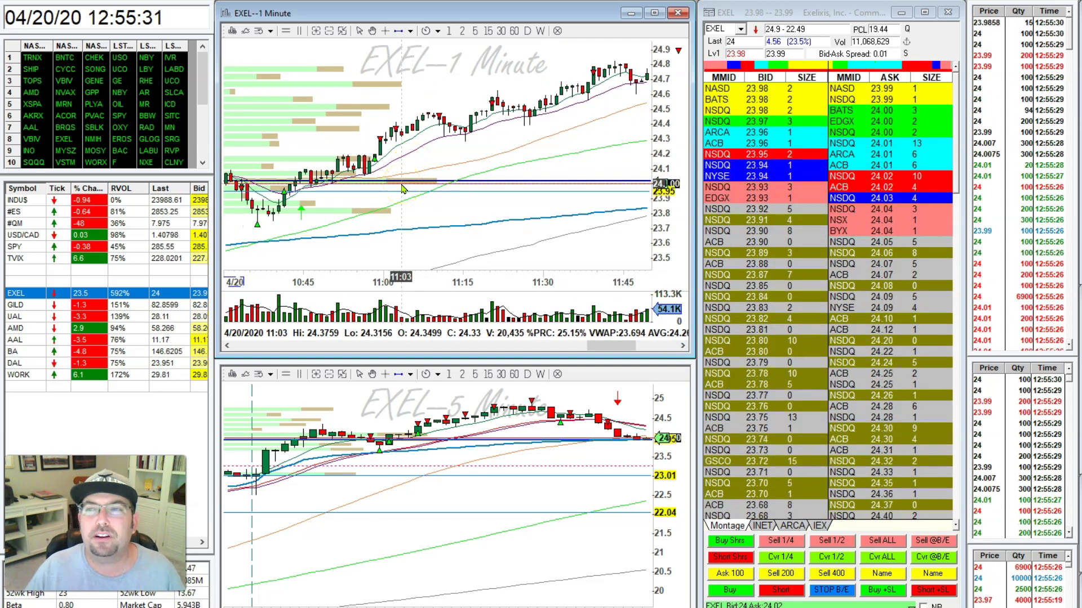
{"action": "scroll", "coordinate": [361, 217], "scroll_direction": "down", "scroll_amount": 1}
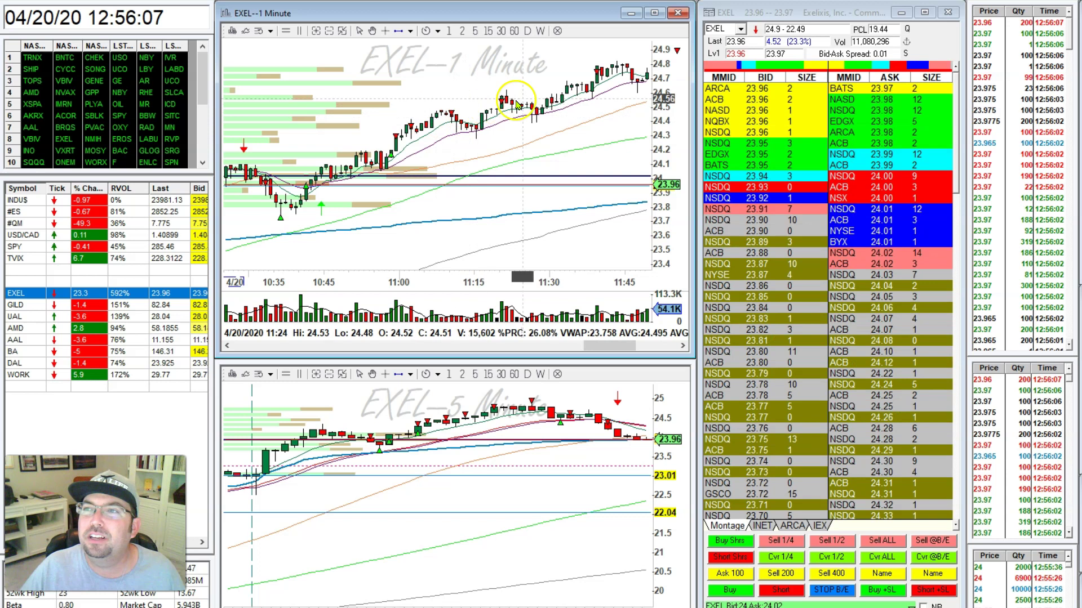
- Advance the 1-minute chart through 12:55 and zoom out to show the afternoon drop
{"action": "left_click", "coordinate": [681, 344]}
{"action": "left_click_drag", "start_coordinate": [681, 344], "coordinate": [680, 345]}
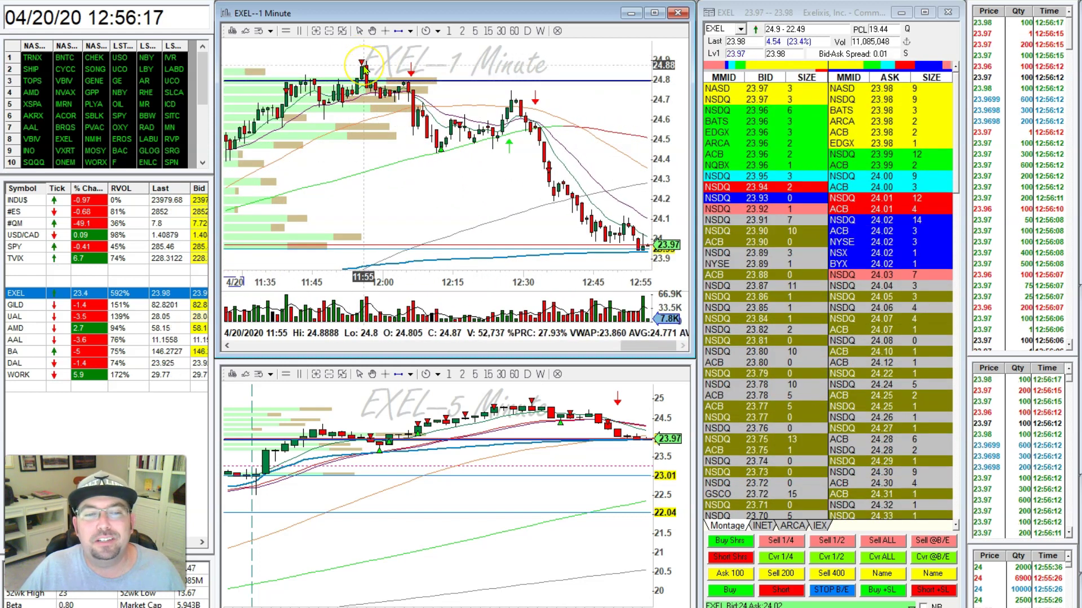
{"action": "left_click", "coordinate": [365, 69]}
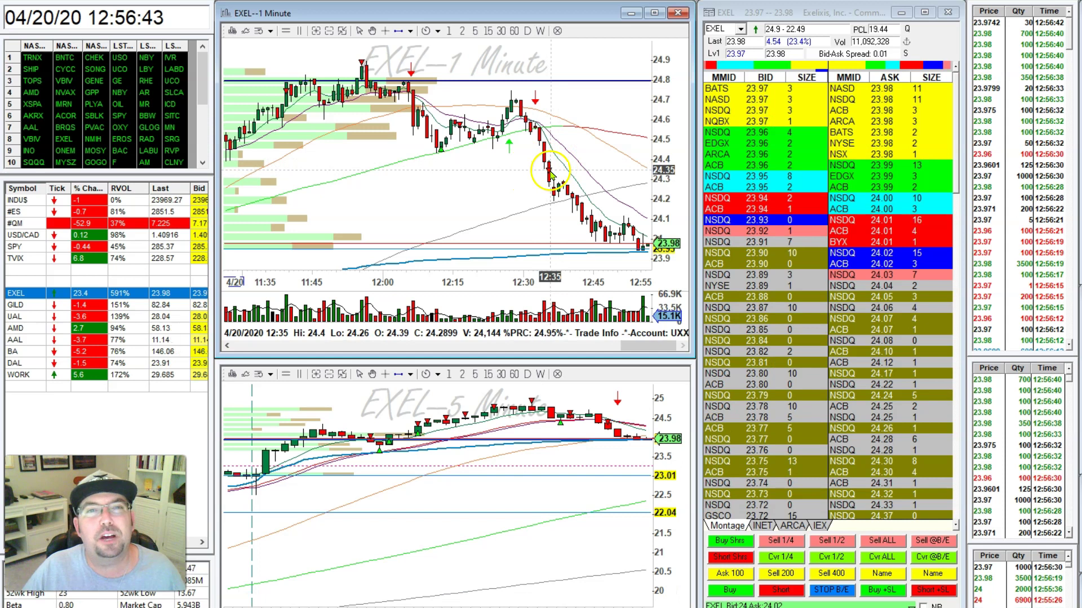
{"action": "scroll", "coordinate": [567, 160], "scroll_direction": "down", "scroll_amount": 1}
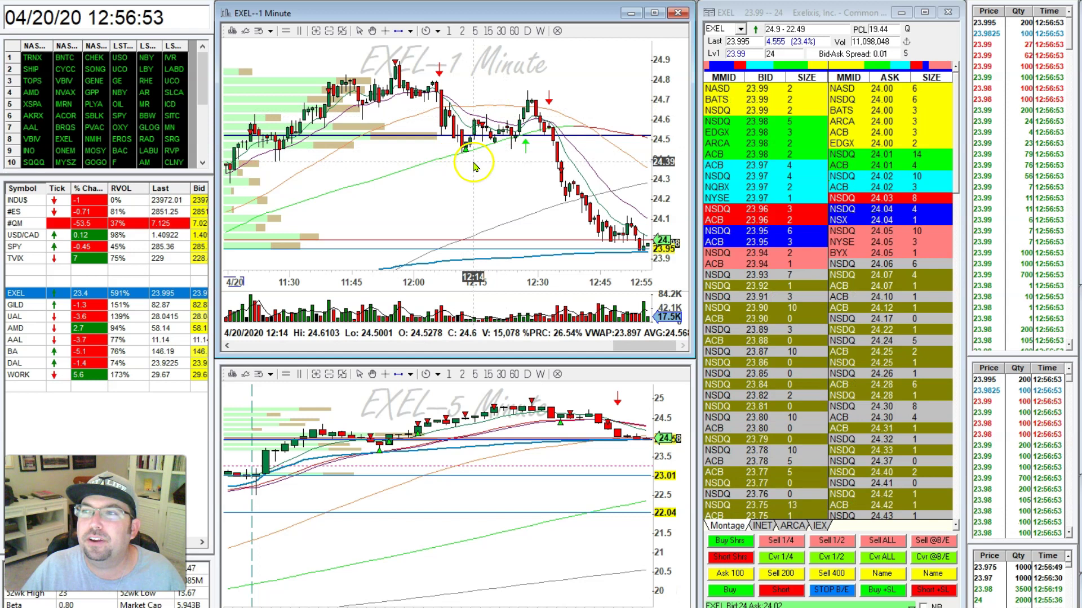
{"action": "scroll", "coordinate": [549, 213], "scroll_direction": "down", "scroll_amount": 1}
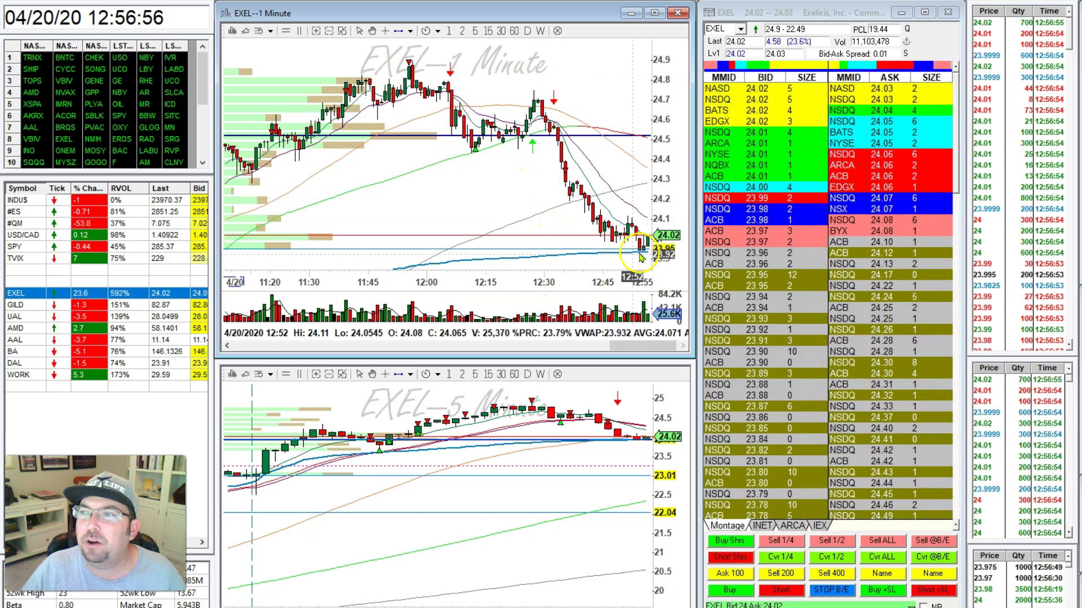